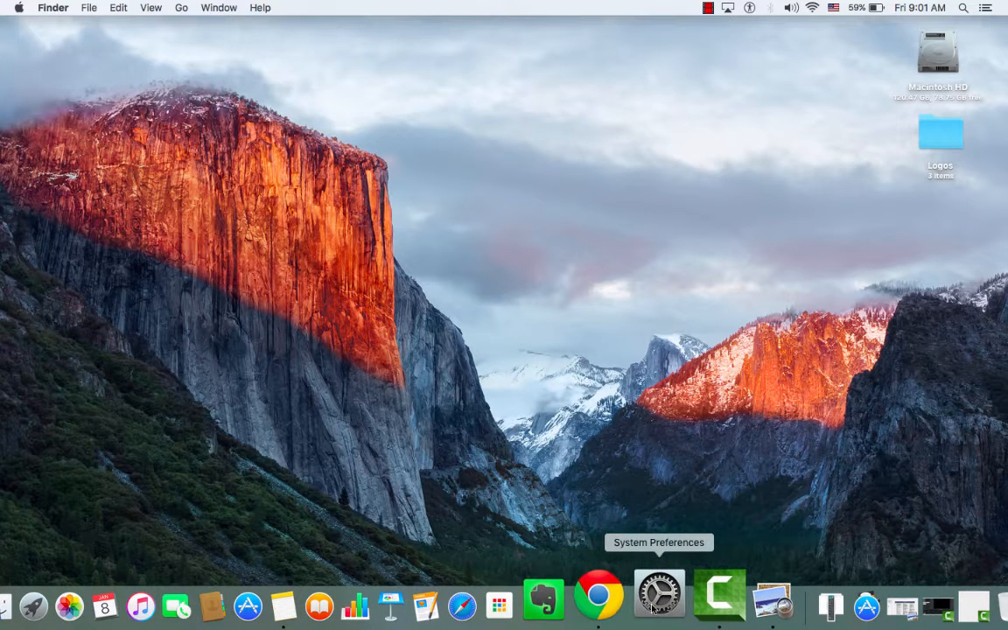
Launch System Preferences from the Apple menu and go to Users & Groups.
{"action": "left_click", "coordinate": [17, 7]}
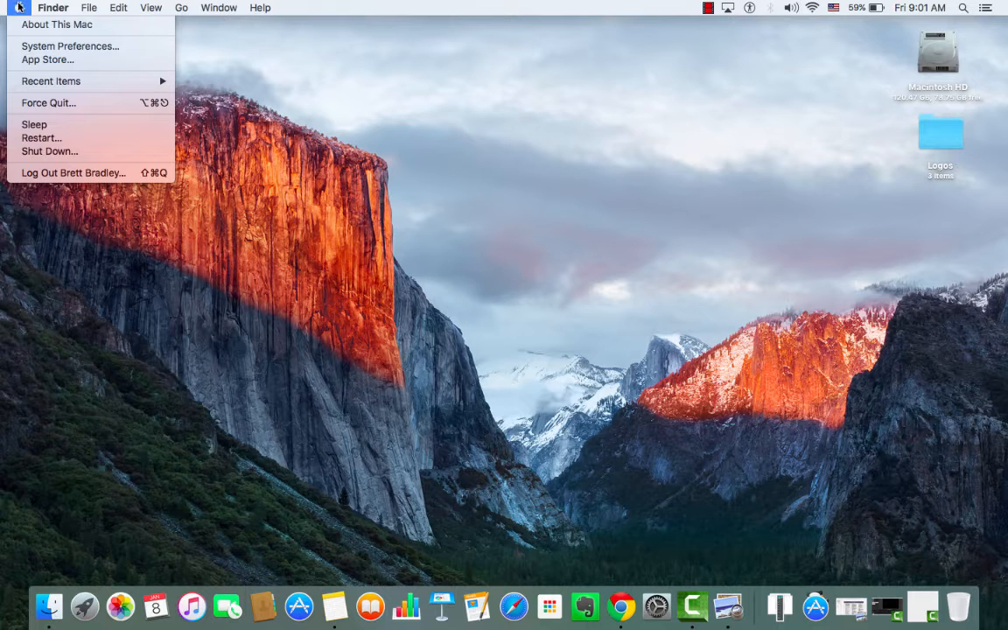
{"action": "left_click", "coordinate": [75, 49]}
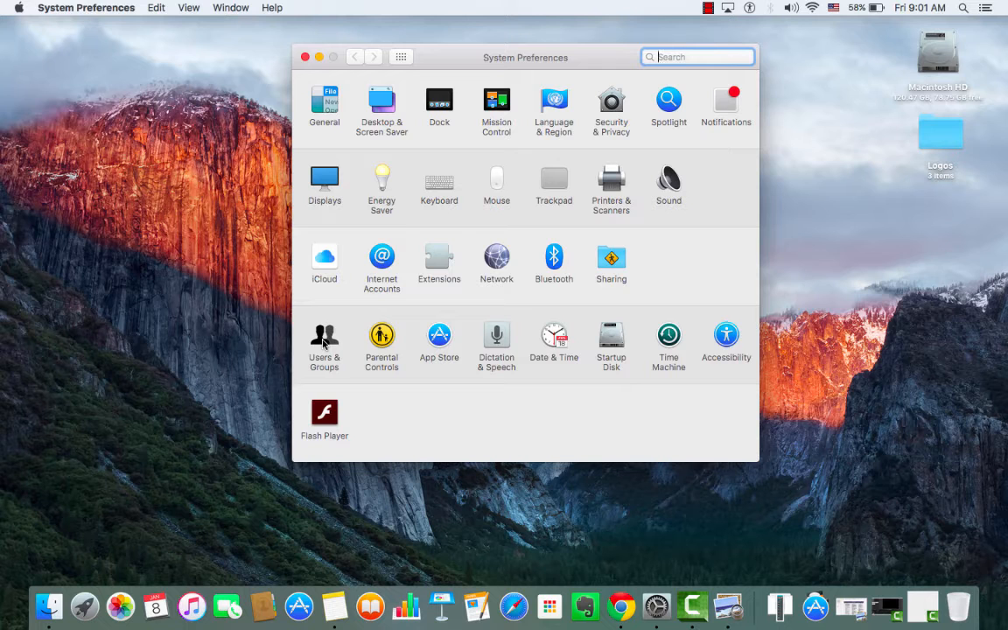
{"action": "left_click", "coordinate": [324, 341]}
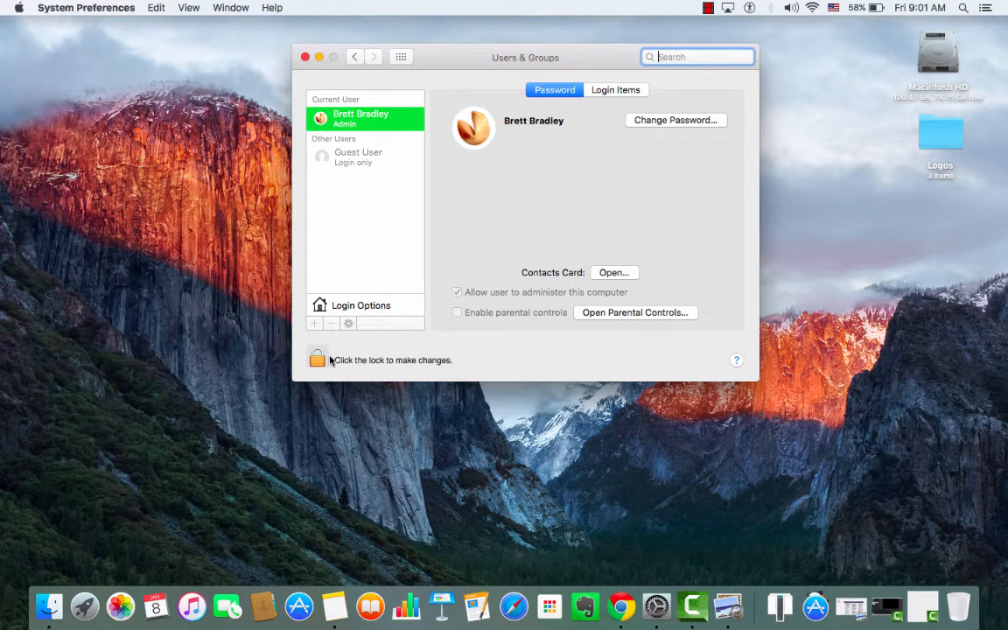
Unlock Users & Groups with the admin password and view the login items.
{"action": "left_click", "coordinate": [317, 359]}
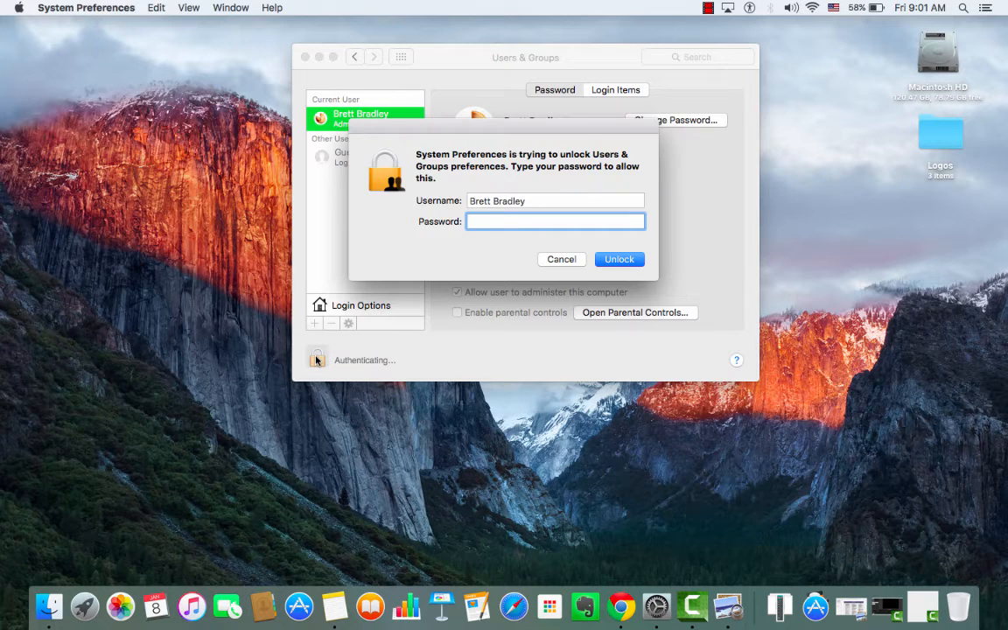
{"action": "type", "text": "***********"}
{"action": "left_click", "coordinate": [629, 262]}
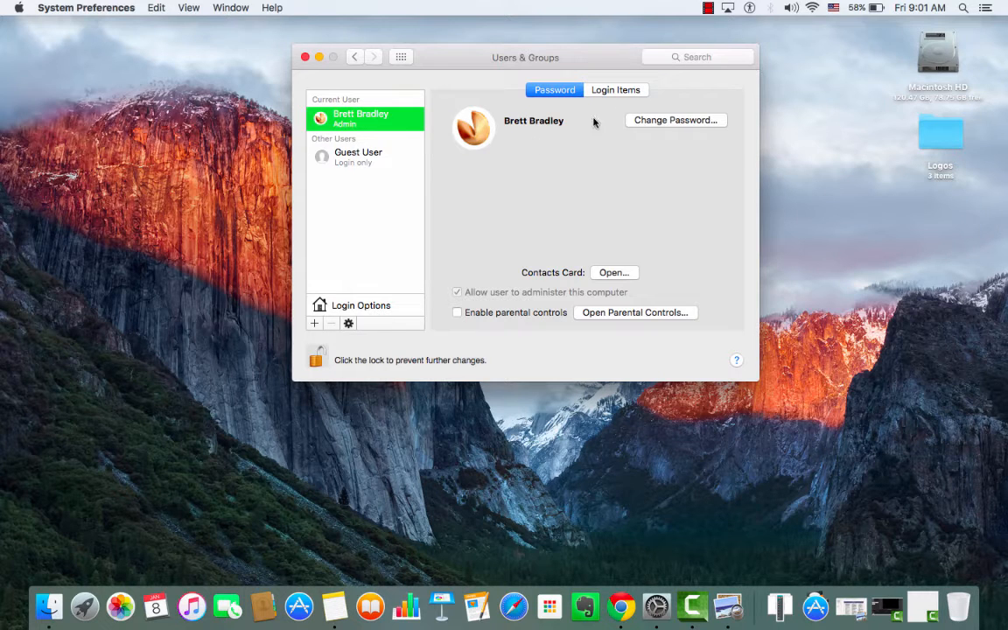
{"action": "left_click", "coordinate": [629, 93]}
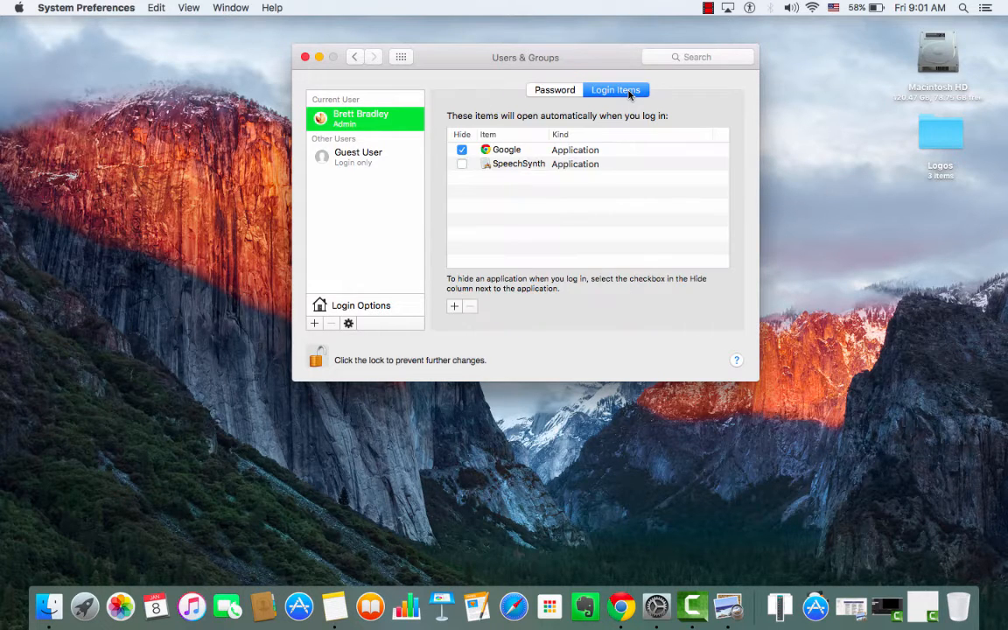
{"action": "left_click", "coordinate": [569, 91]}
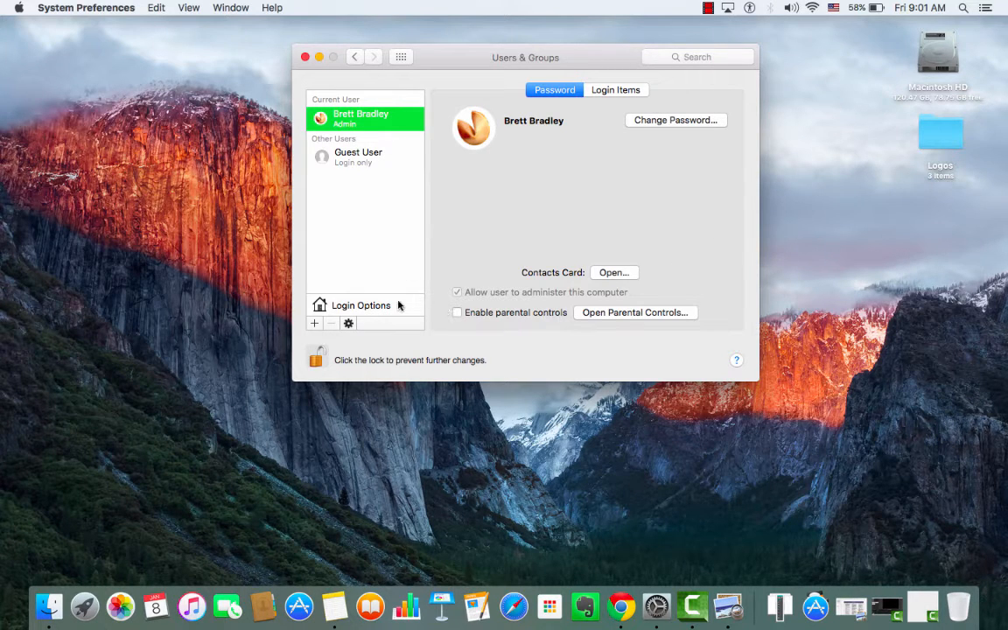
{"action": "left_click", "coordinate": [345, 305]}
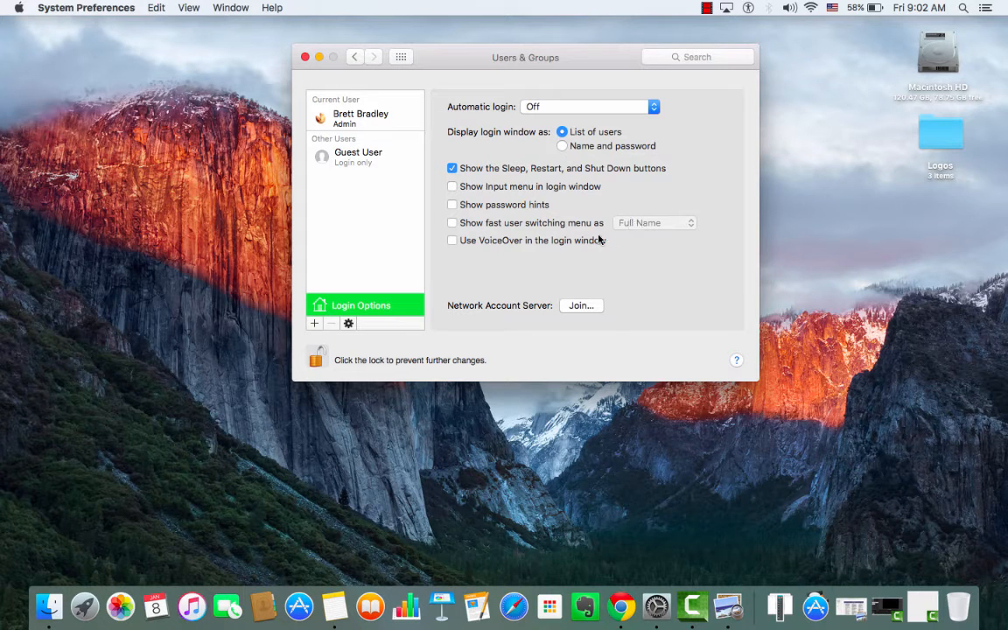
{"action": "left_click", "coordinate": [336, 117]}
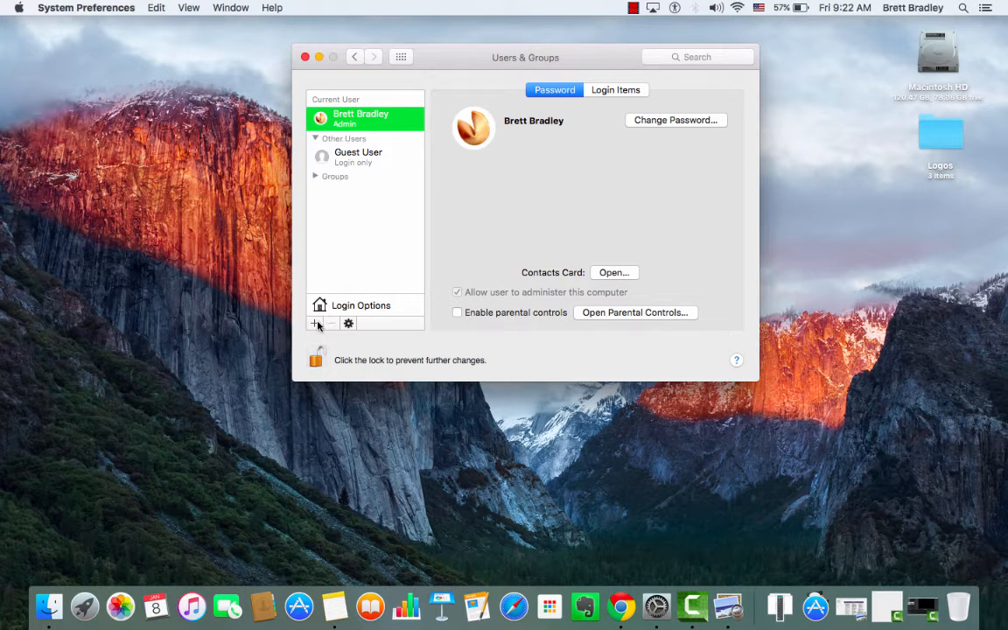
Begin a new Standard account with full name Demo, giving account name demo.
{"action": "left_click", "coordinate": [315, 324]}
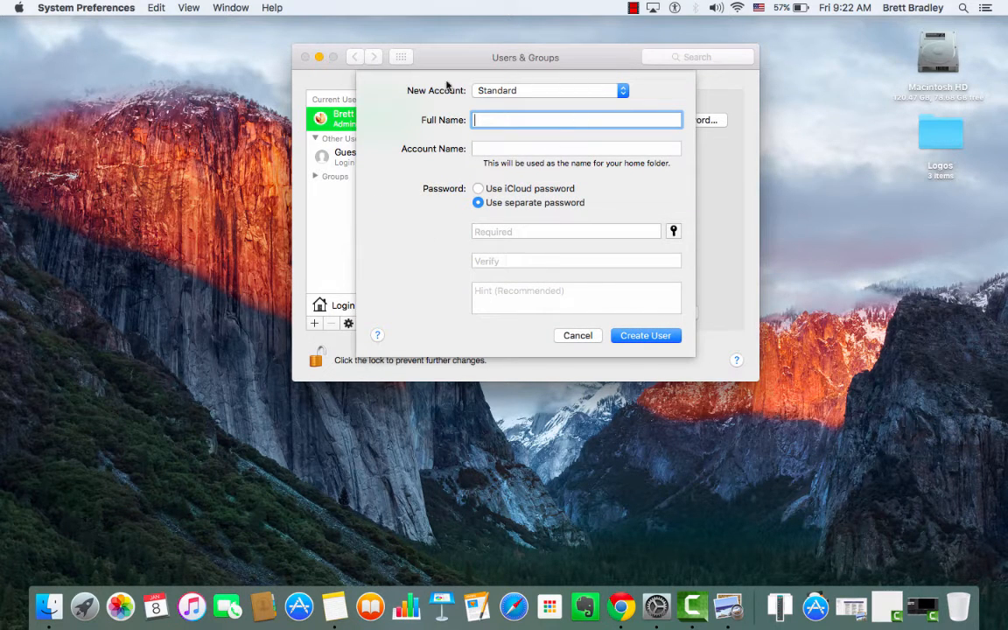
{"action": "left_click", "coordinate": [567, 94]}
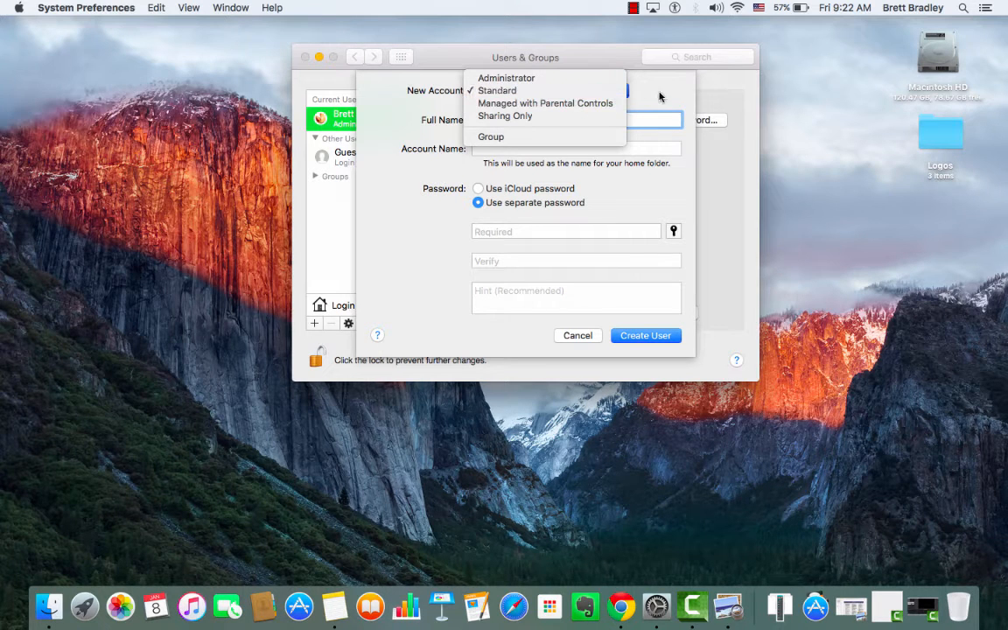
{"action": "left_click", "coordinate": [578, 91]}
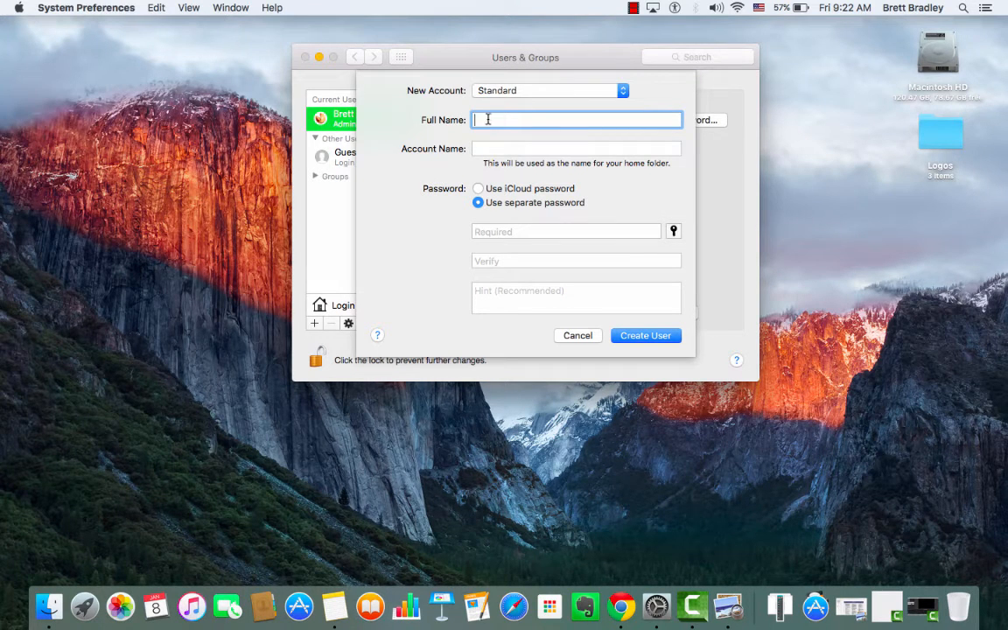
{"action": "type", "text": "Demo"}
{"action": "key", "text": "Tab"}
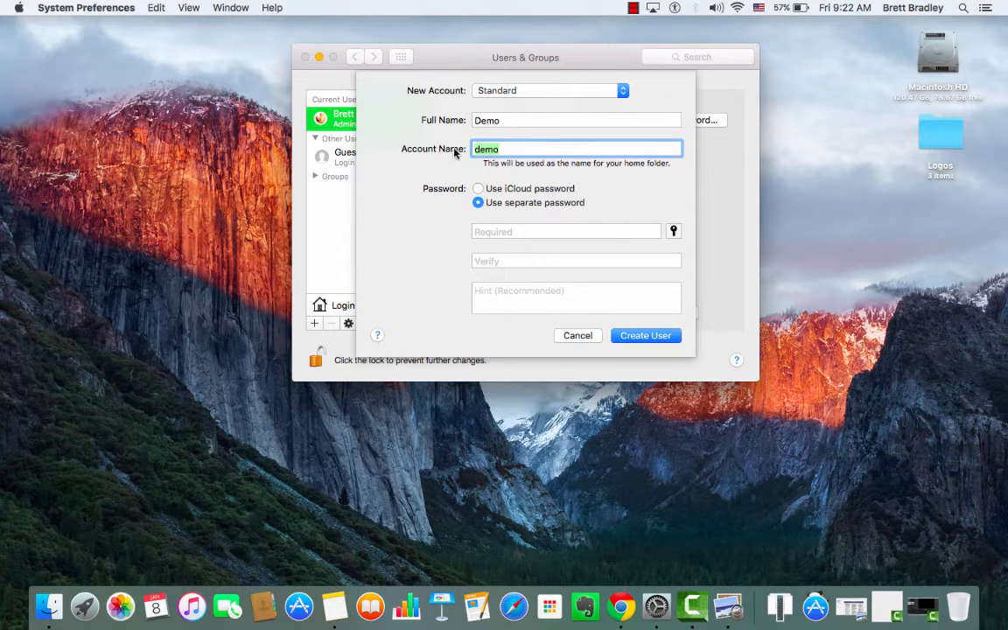
Change the account name to demo123, set a password, verification and hint, and create the user.
{"action": "left_click", "coordinate": [546, 148]}
{"action": "type", "text": "123"}
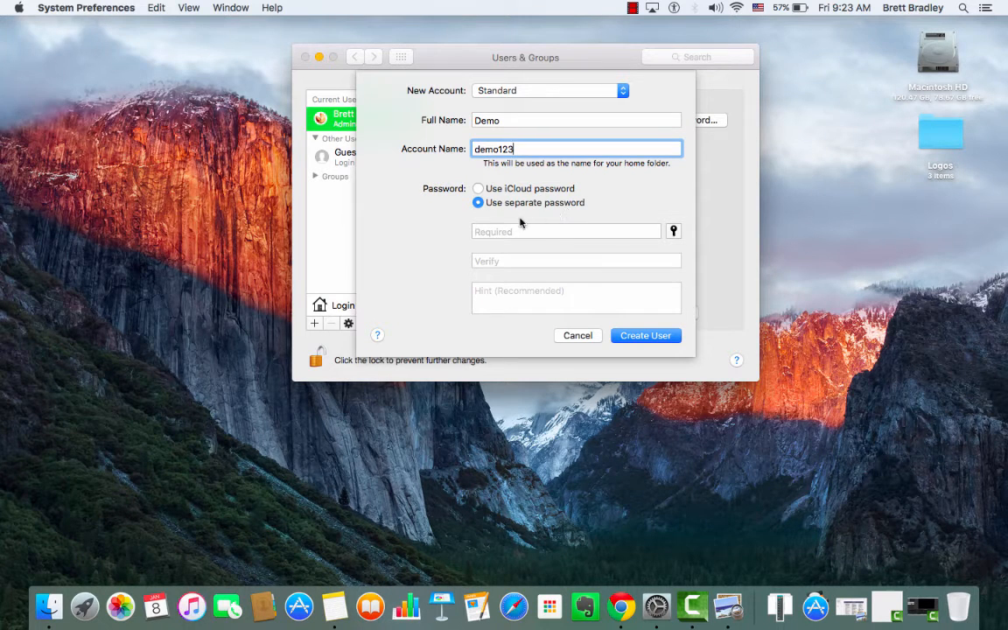
{"action": "left_click", "coordinate": [486, 232]}
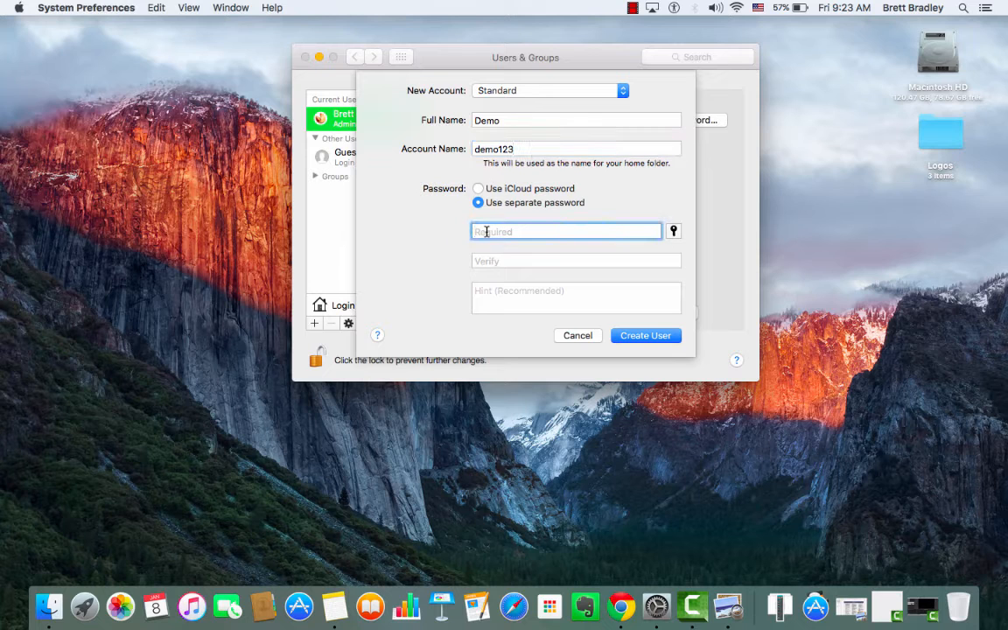
{"action": "type", "text": "demo"}
{"action": "key", "text": "Tab"}
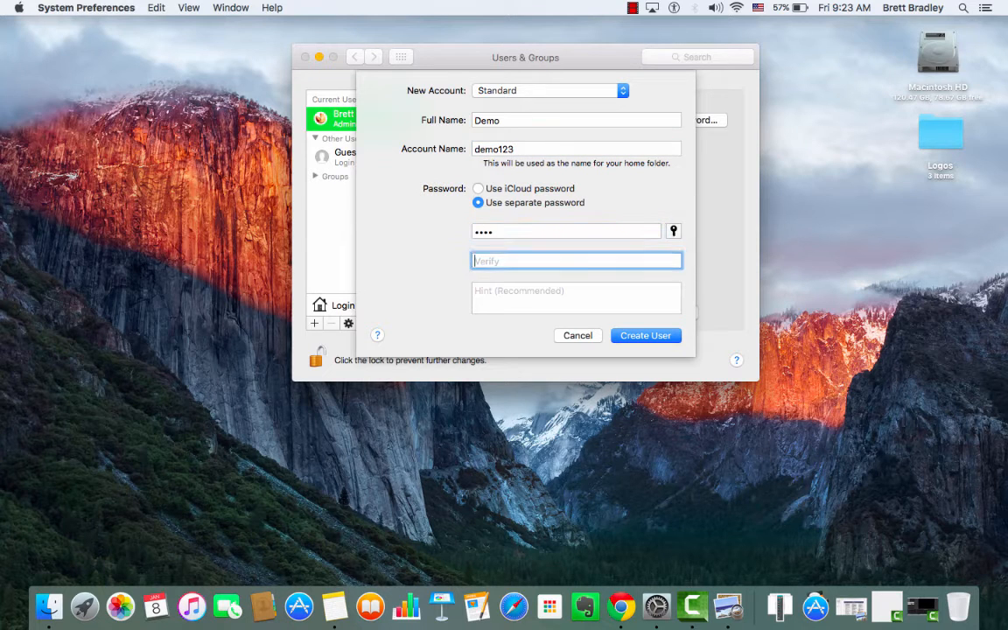
{"action": "type", "text": "demo"}
{"action": "left_click", "coordinate": [568, 292]}
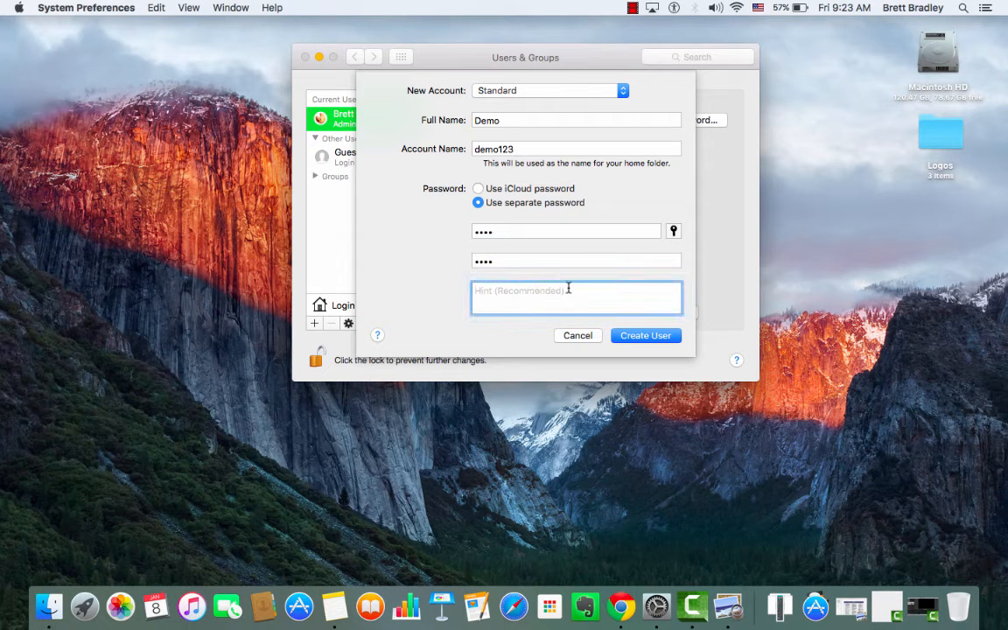
{"action": "type", "text": "demo"}
{"action": "left_click", "coordinate": [645, 336]}
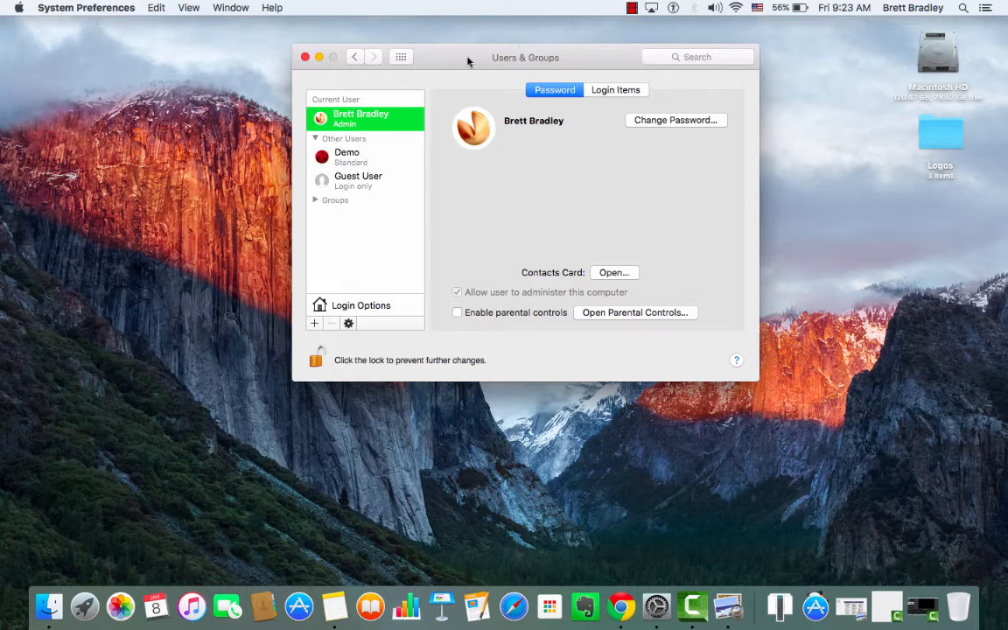
Inspect the Demo user, its Groups list and Login Options, then reselect Demo.
{"action": "left_click", "coordinate": [345, 154]}
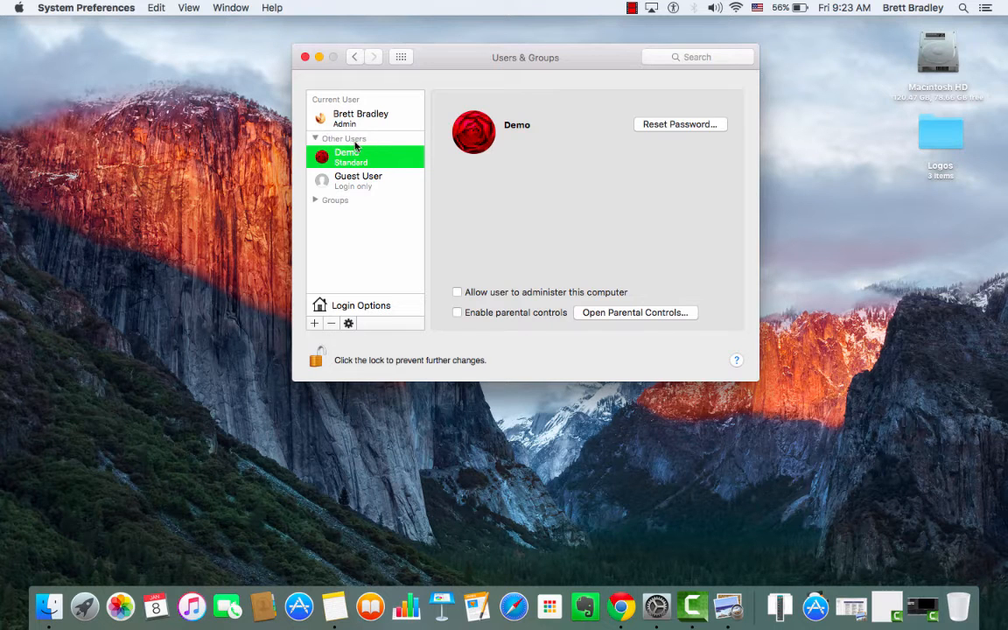
{"action": "left_click", "coordinate": [315, 200]}
{"action": "left_click", "coordinate": [315, 201]}
{"action": "left_click", "coordinate": [370, 305]}
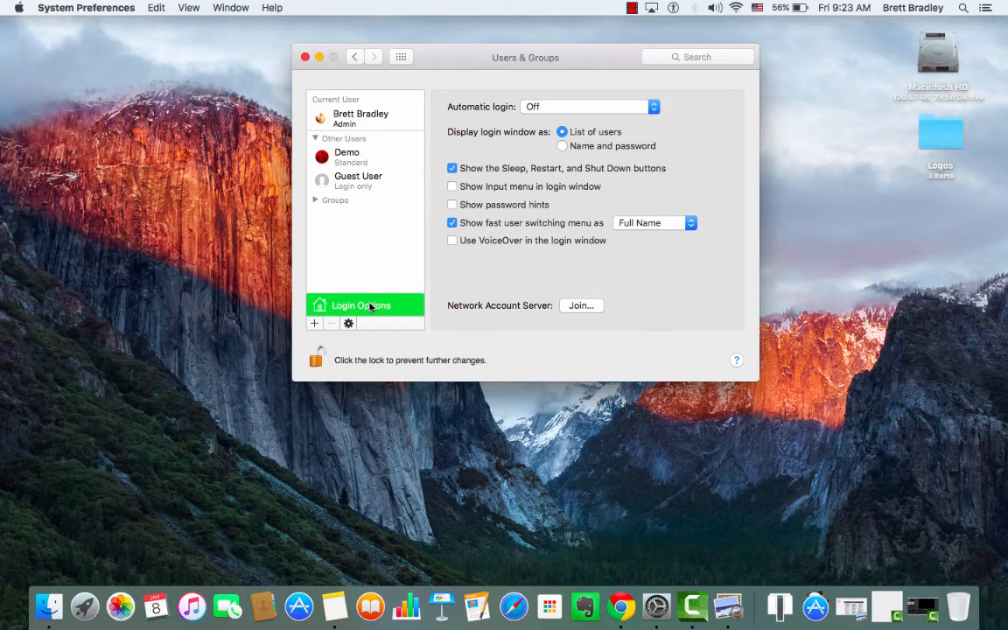
{"action": "left_click", "coordinate": [367, 159]}
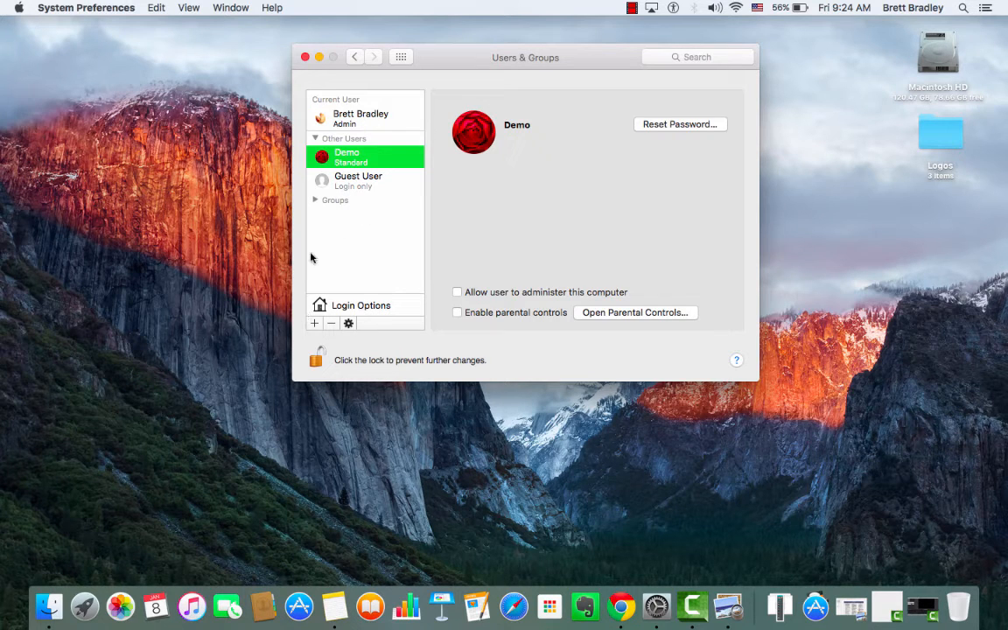
Create an empty group named Demo2, then lock Users & Groups again.
{"action": "left_click", "coordinate": [317, 323]}
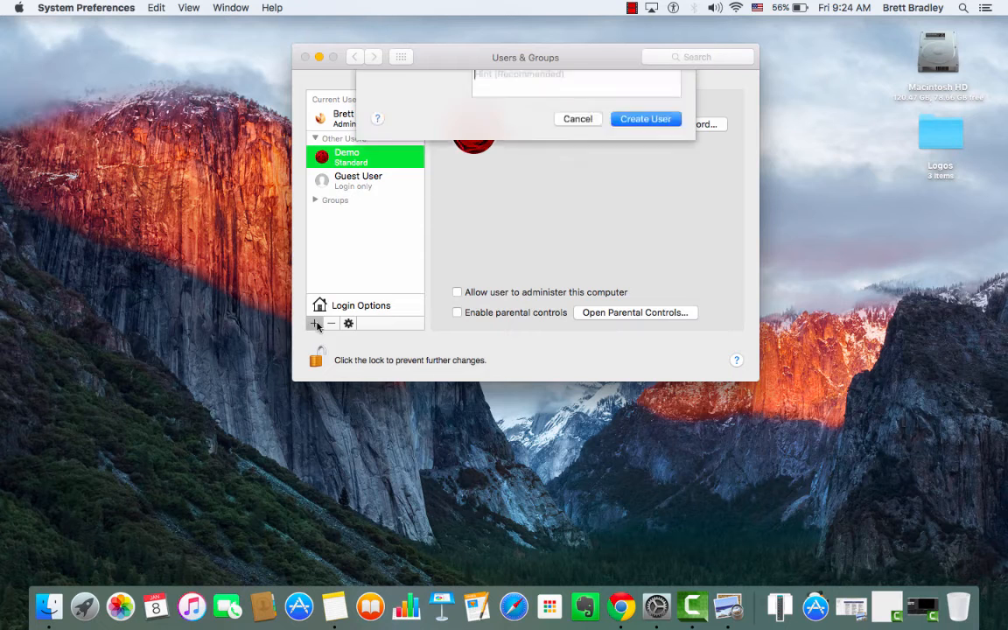
{"action": "left_click", "coordinate": [530, 92]}
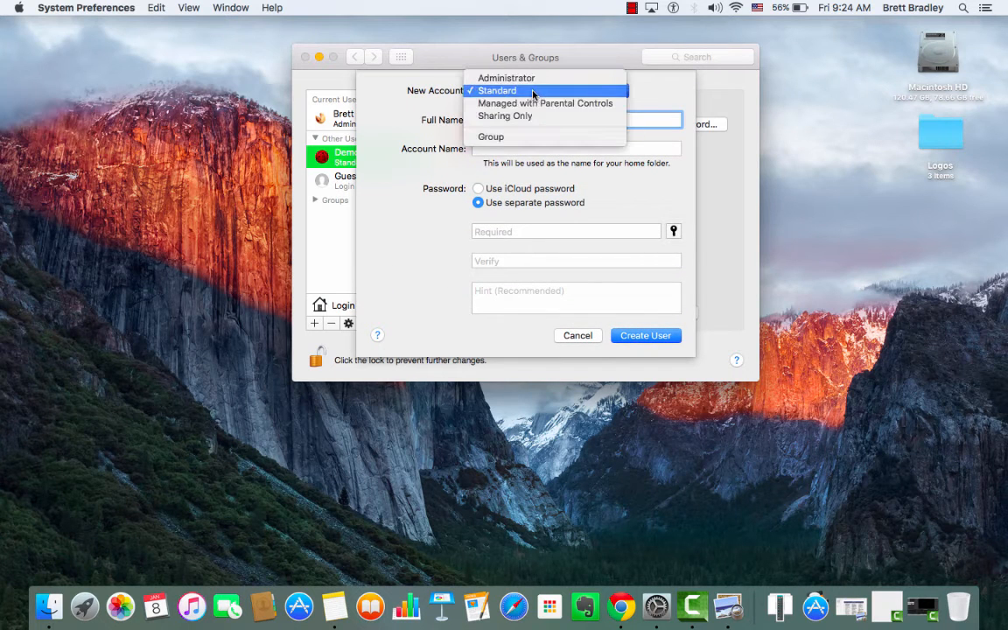
{"action": "left_click", "coordinate": [530, 138]}
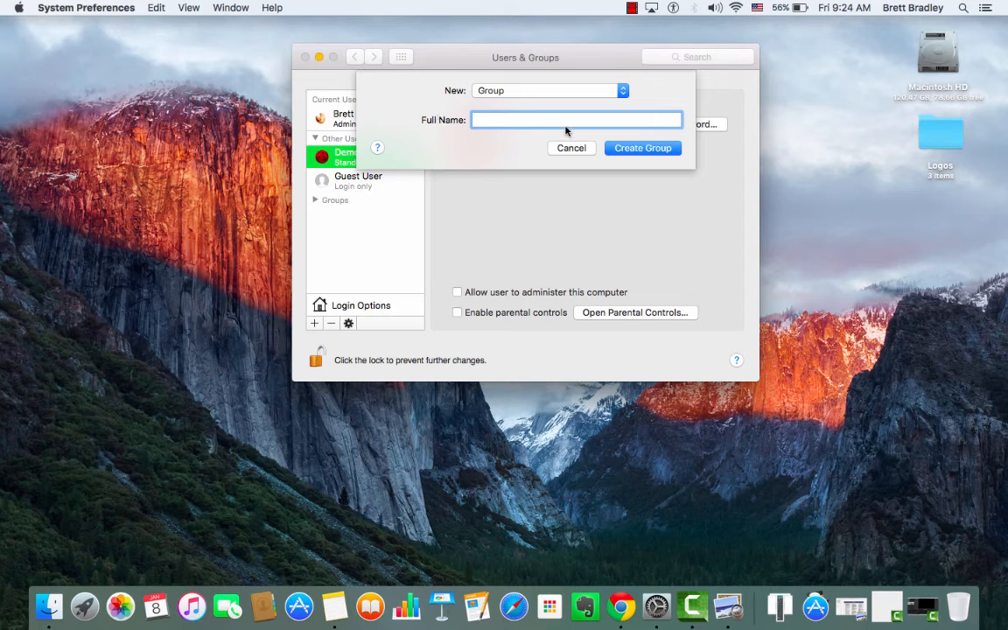
{"action": "type", "text": "Demo2"}
{"action": "left_click", "coordinate": [644, 148]}
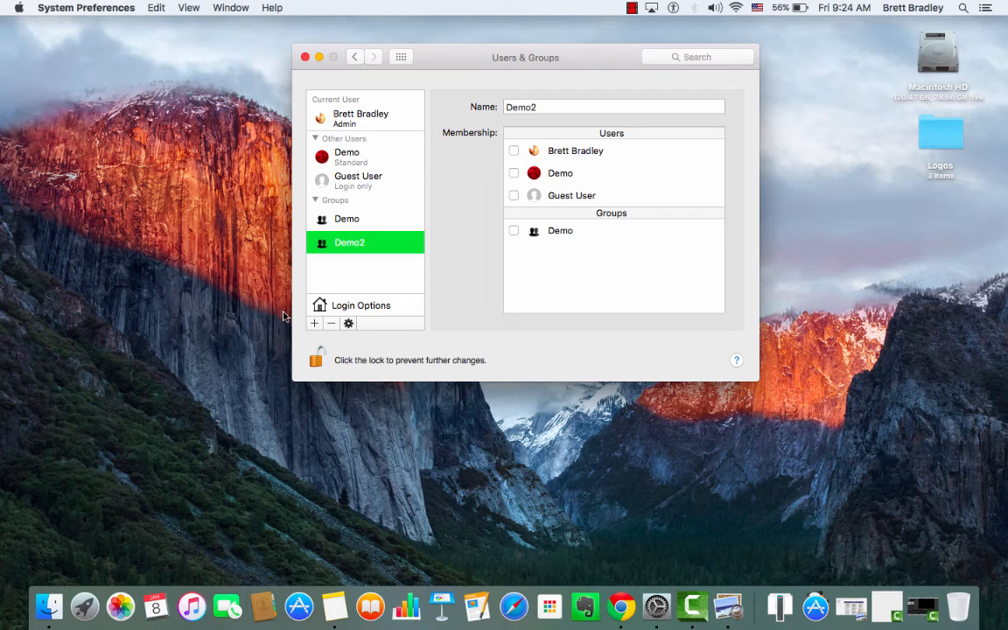
{"action": "left_click", "coordinate": [318, 356]}
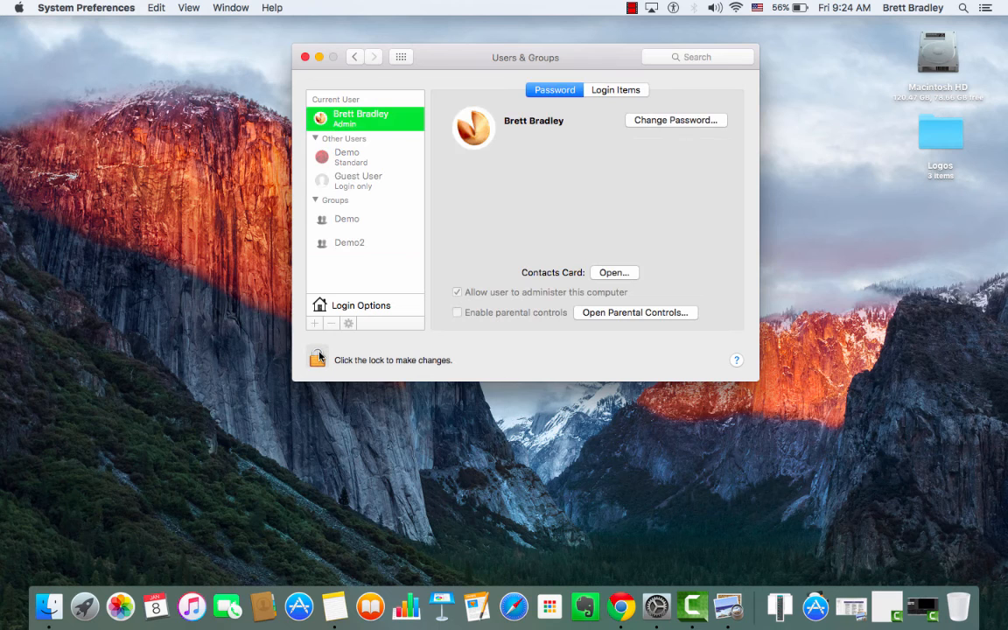